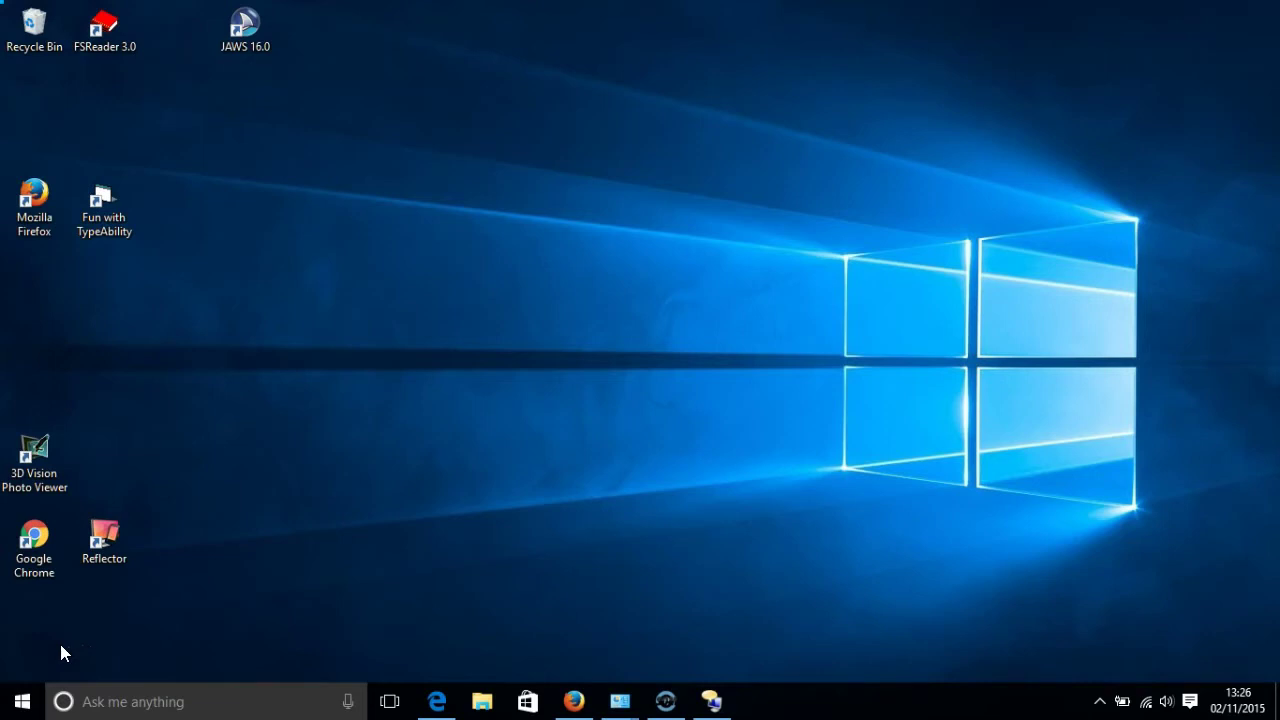
Step: Bring up Narrator's Search All commands list with Caps Lock+F1 and silence its speech
{"action": "key", "text": "Caps_Lock+F1"}
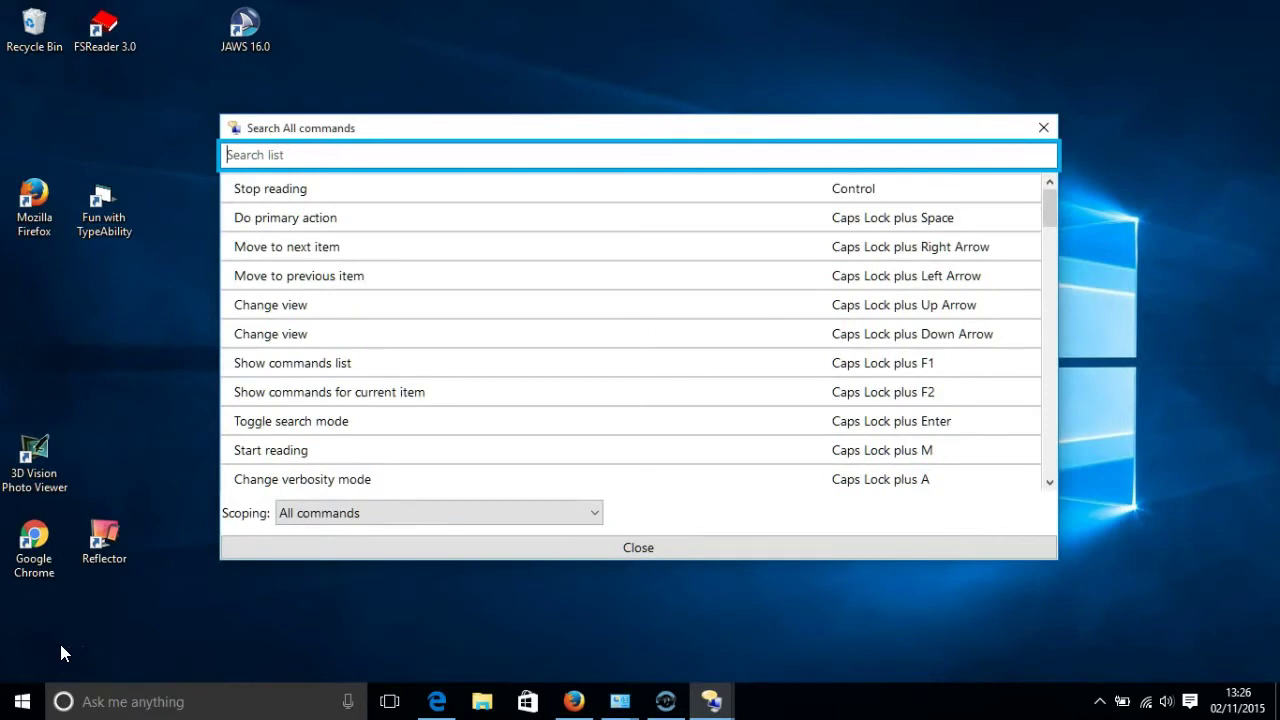
{"action": "key", "text": "ctrl"}
Step: Scope the command list to Navigation, then Text and Table, and finally Basic commands
{"action": "left_click", "coordinate": [591, 517]}
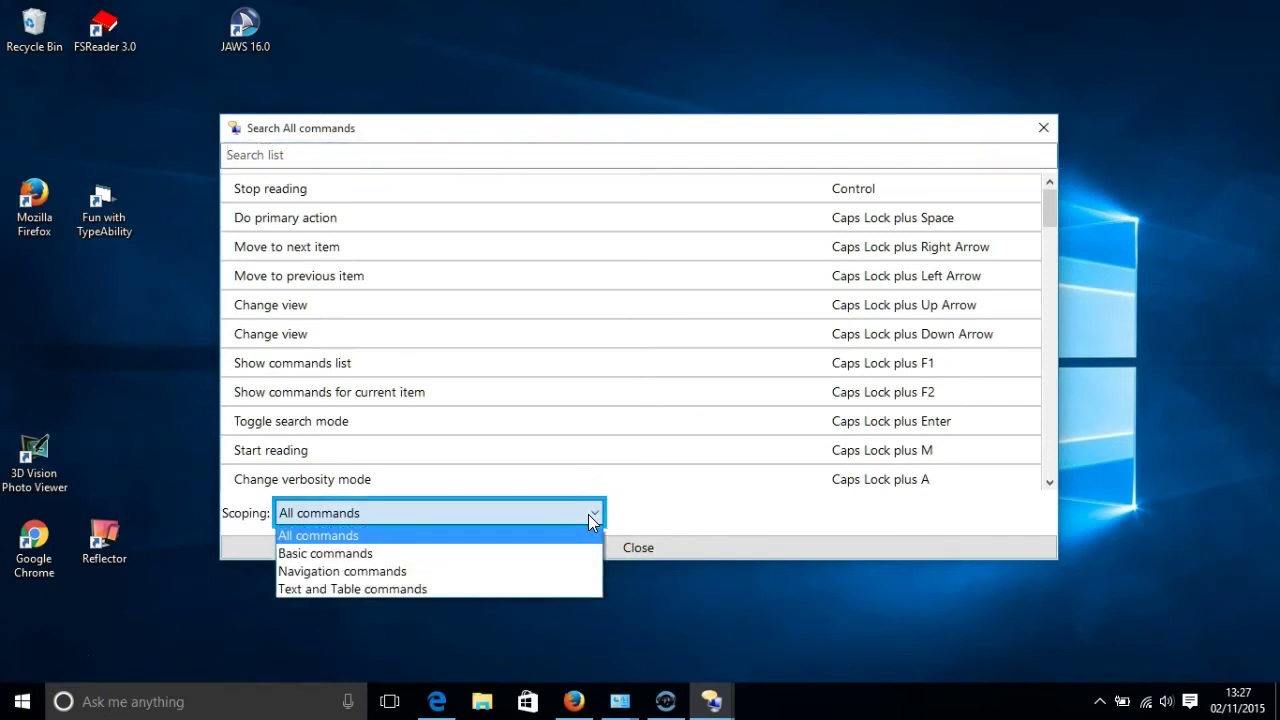
{"action": "left_click", "coordinate": [558, 570]}
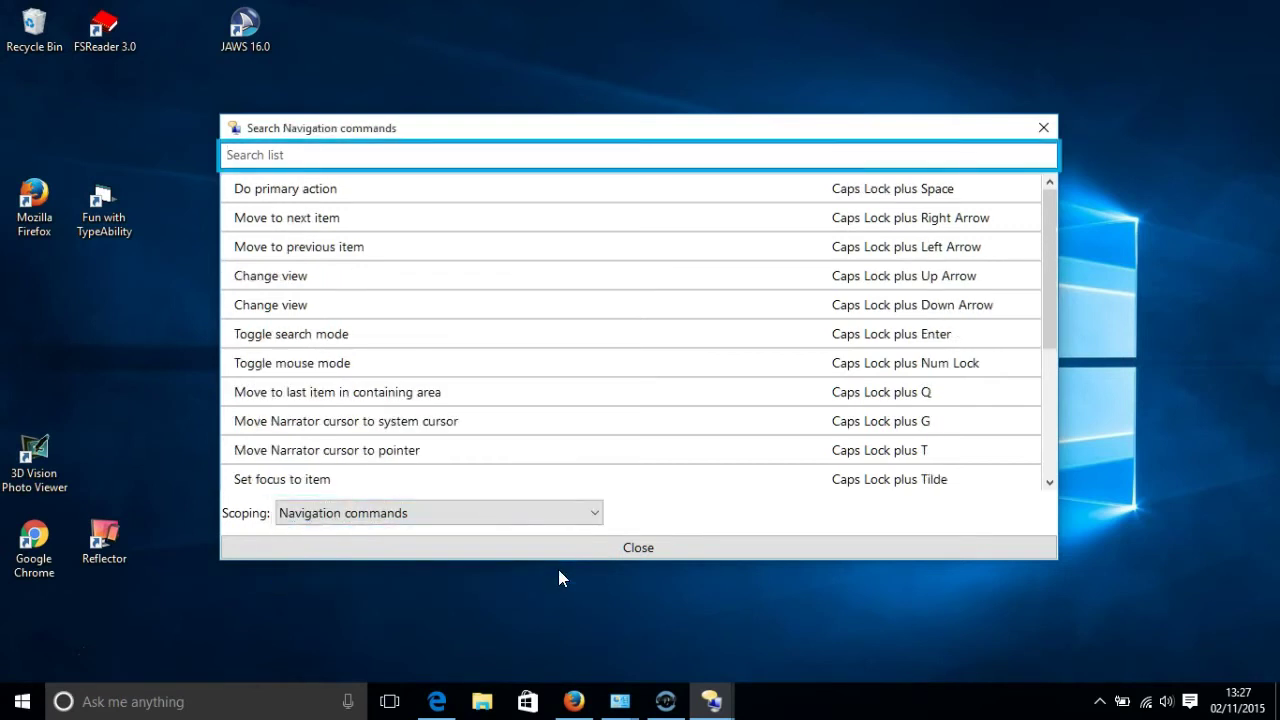
{"action": "left_click", "coordinate": [588, 516]}
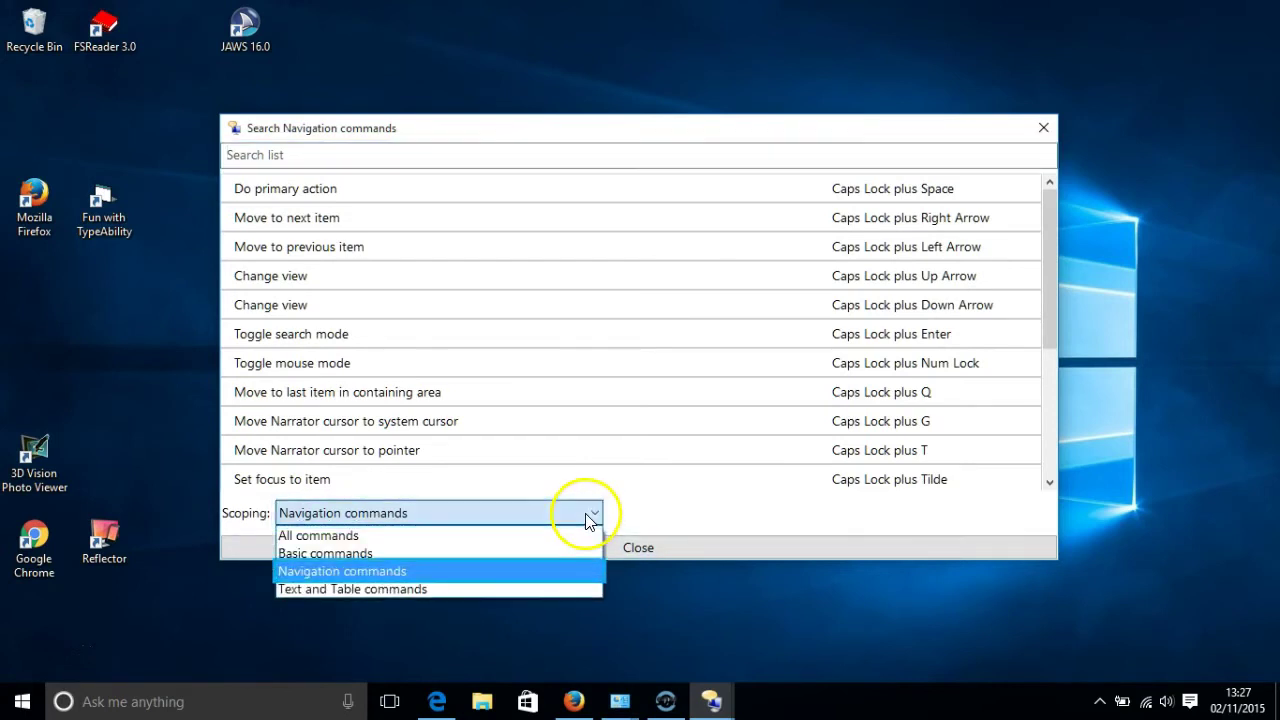
{"action": "left_click", "coordinate": [535, 589]}
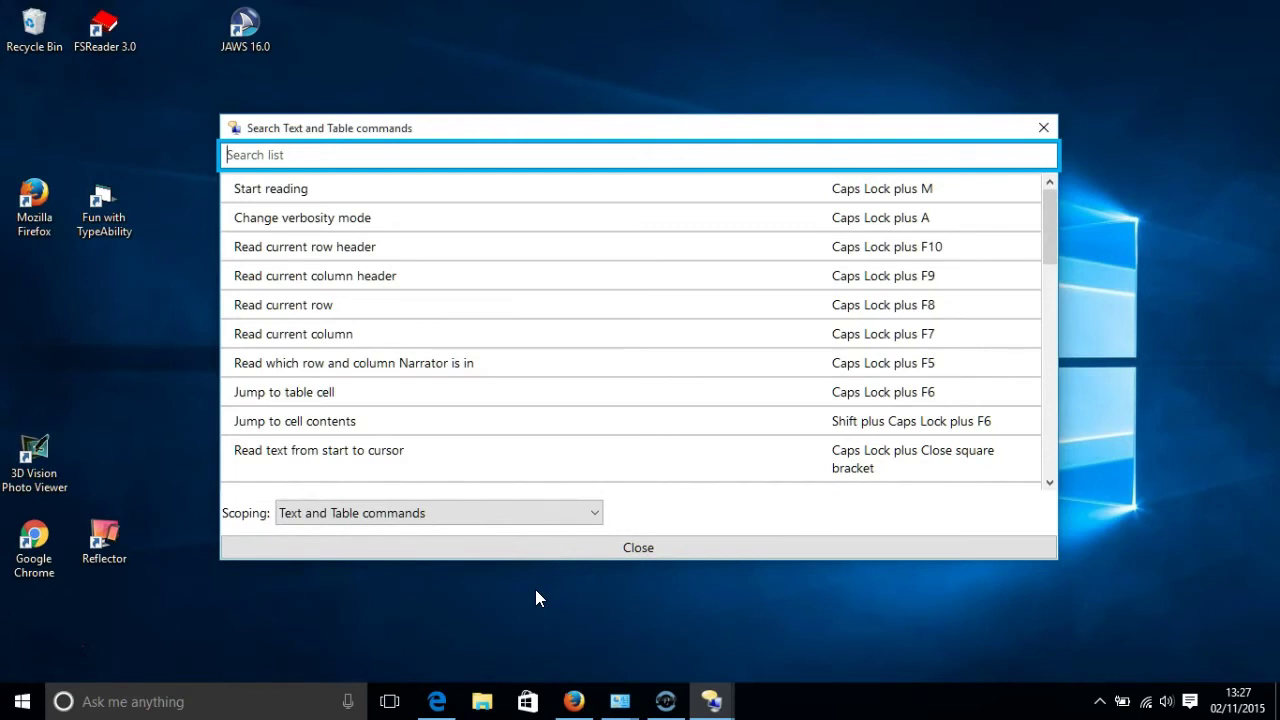
{"action": "left_click", "coordinate": [535, 597]}
{"action": "left_click", "coordinate": [592, 522]}
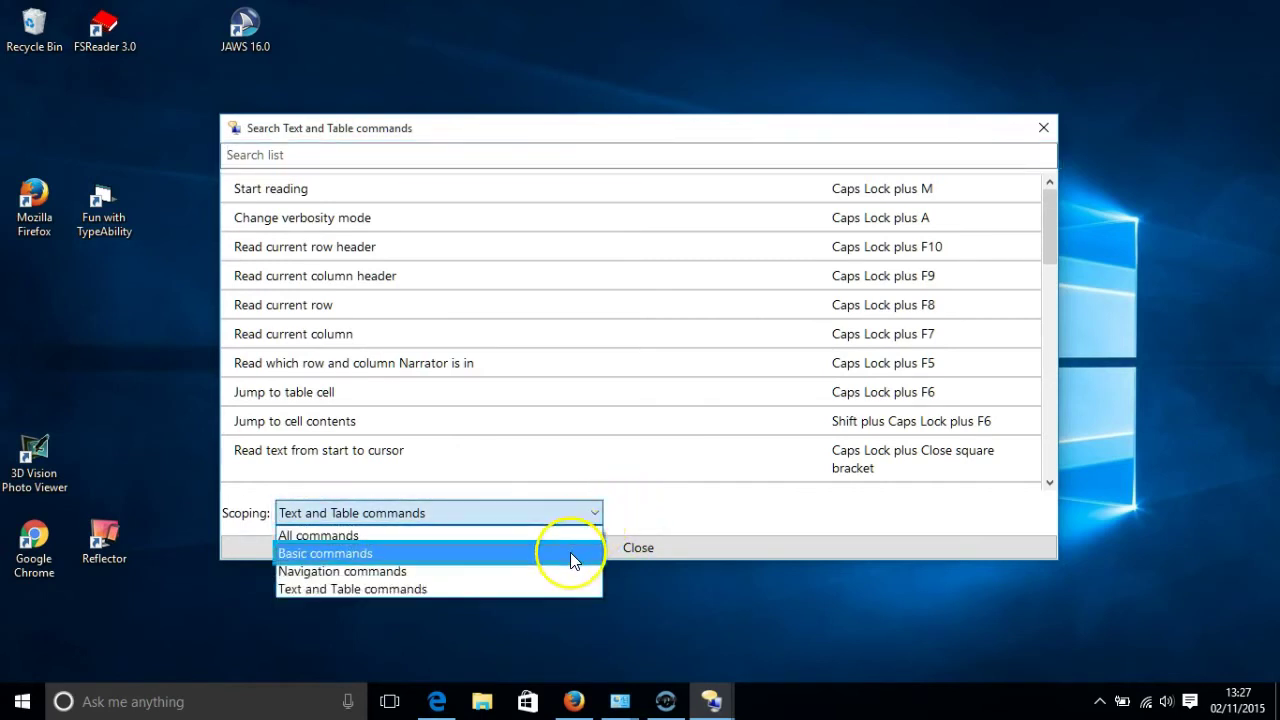
{"action": "left_click", "coordinate": [570, 552]}
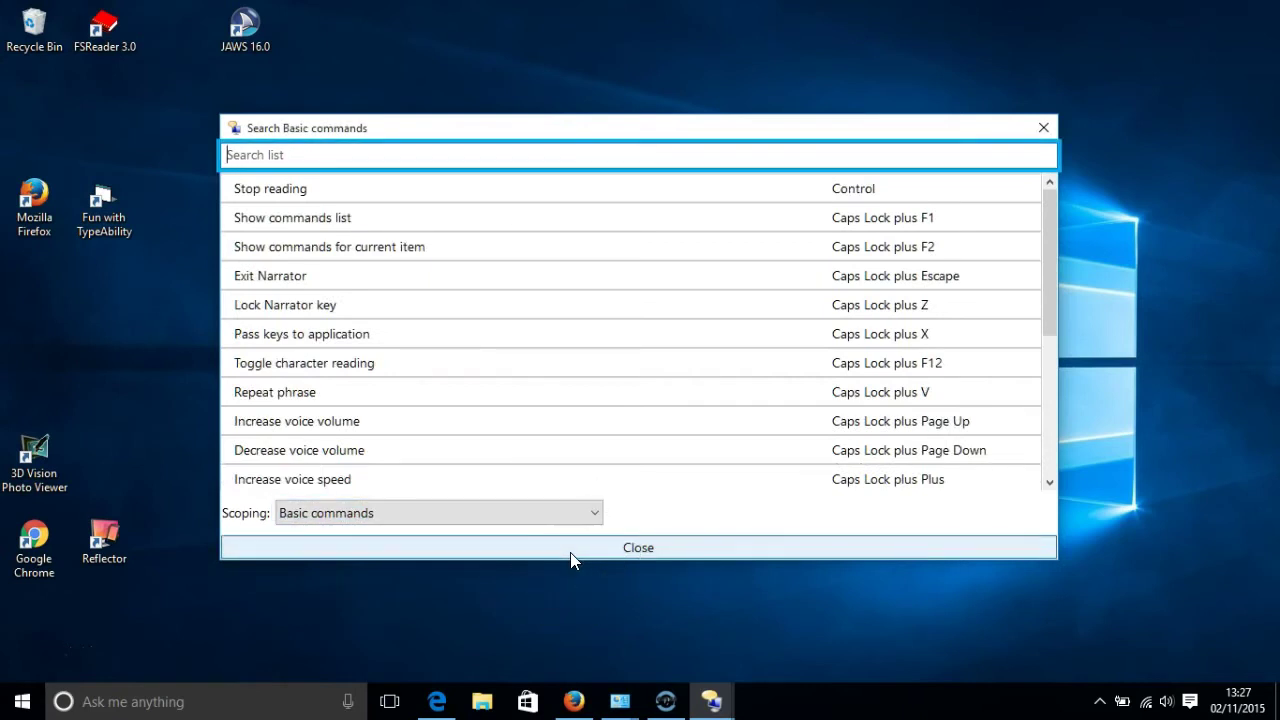
Step: Silence Narrator and step through the Basic commands up to the voice speed and volume entries
{"action": "key", "text": "ctrl"}
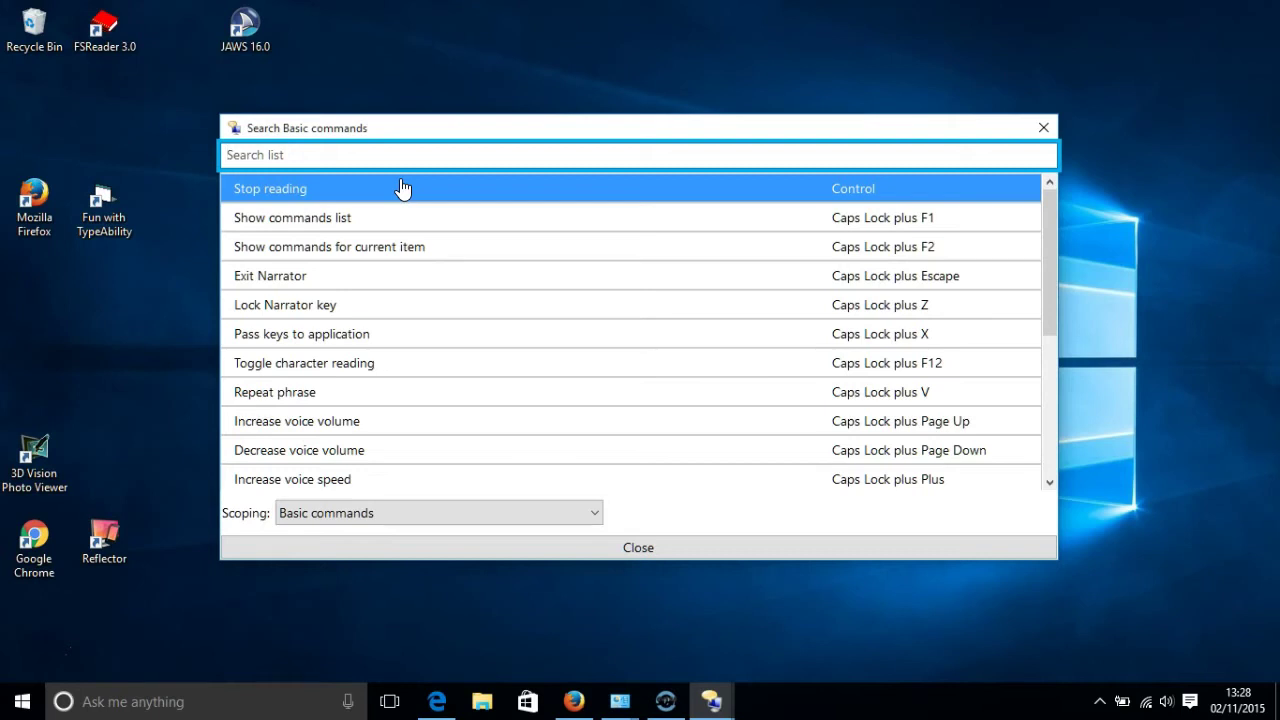
{"action": "key", "text": "Down"}
{"action": "key", "text": "Down"}
{"action": "key", "text": "Down"}
{"action": "key", "text": "Down"}
{"action": "key", "text": "Down"}
{"action": "key", "text": "Down"}
{"action": "key", "text": "Down"}
{"action": "key", "text": "Down"}
{"action": "key", "text": "Down"}
{"action": "key", "text": "Down"}
{"action": "key", "text": "Down"}
{"action": "key", "text": "Down"}
{"action": "key", "text": "Down"}
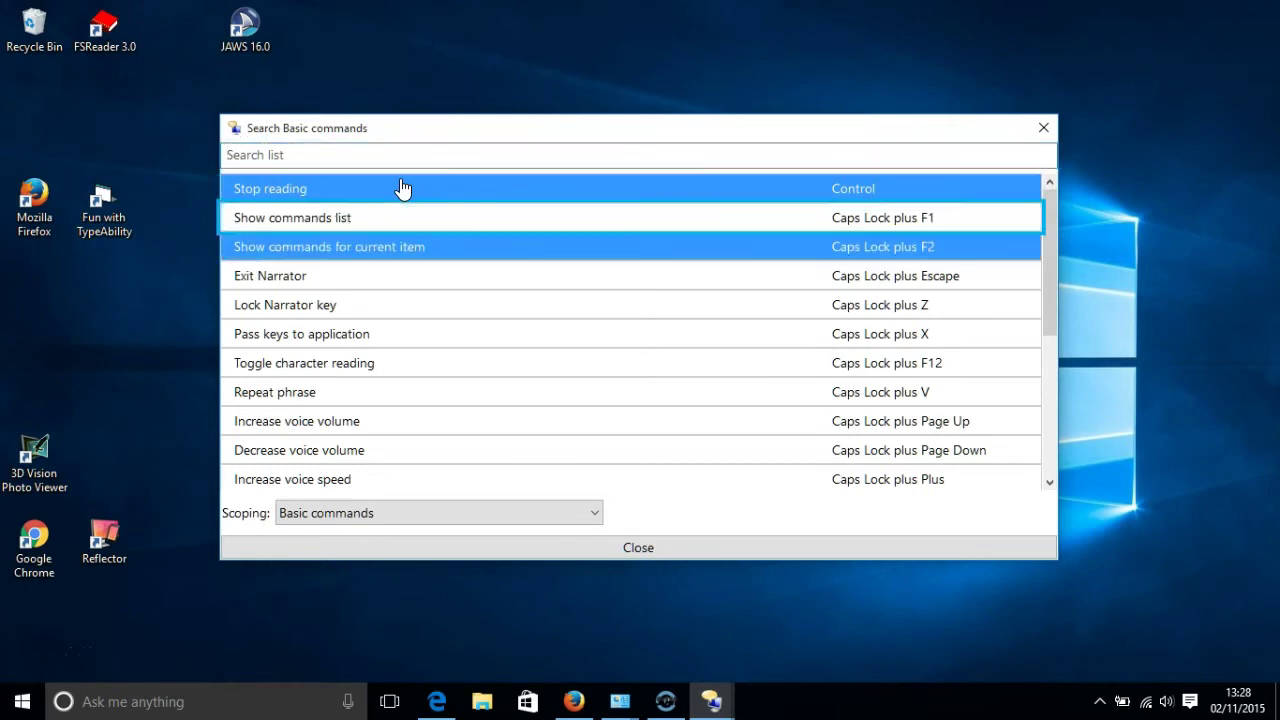
{"action": "key", "text": "Up"}
{"action": "key", "text": "Up"}
{"action": "key", "text": "Up"}
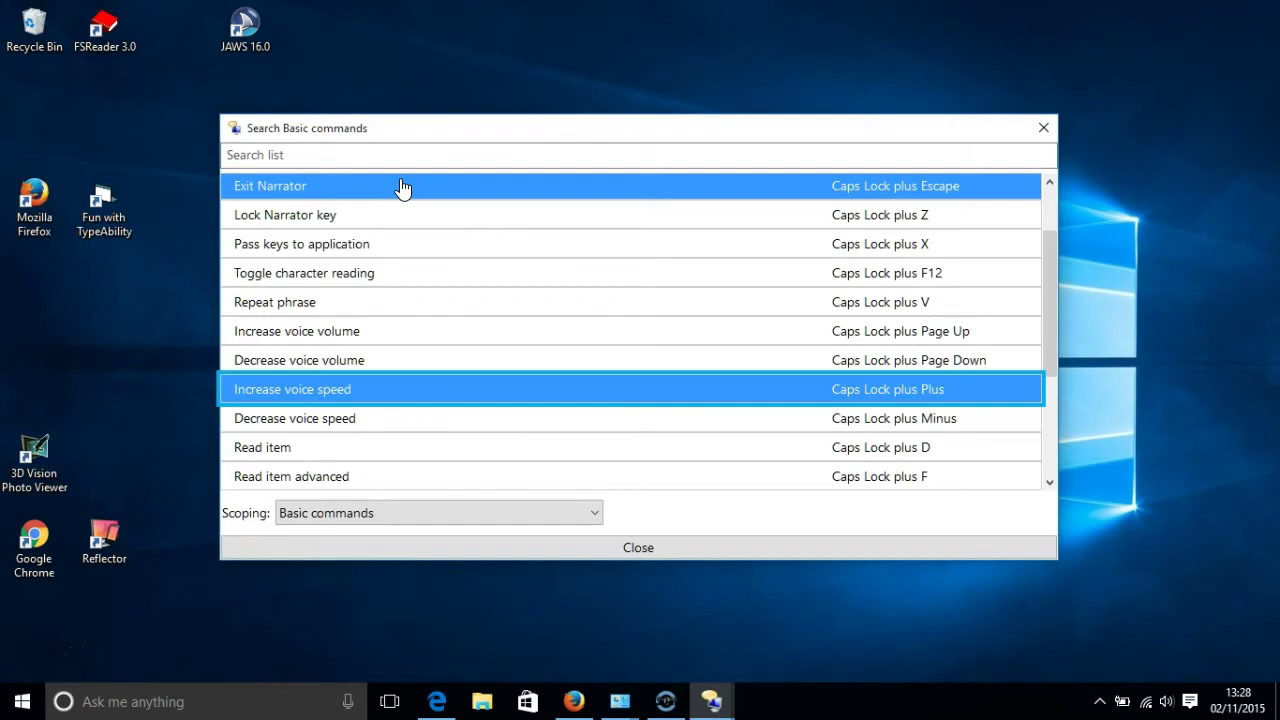
{"action": "key", "text": "Up"}
{"action": "key", "text": "Up"}
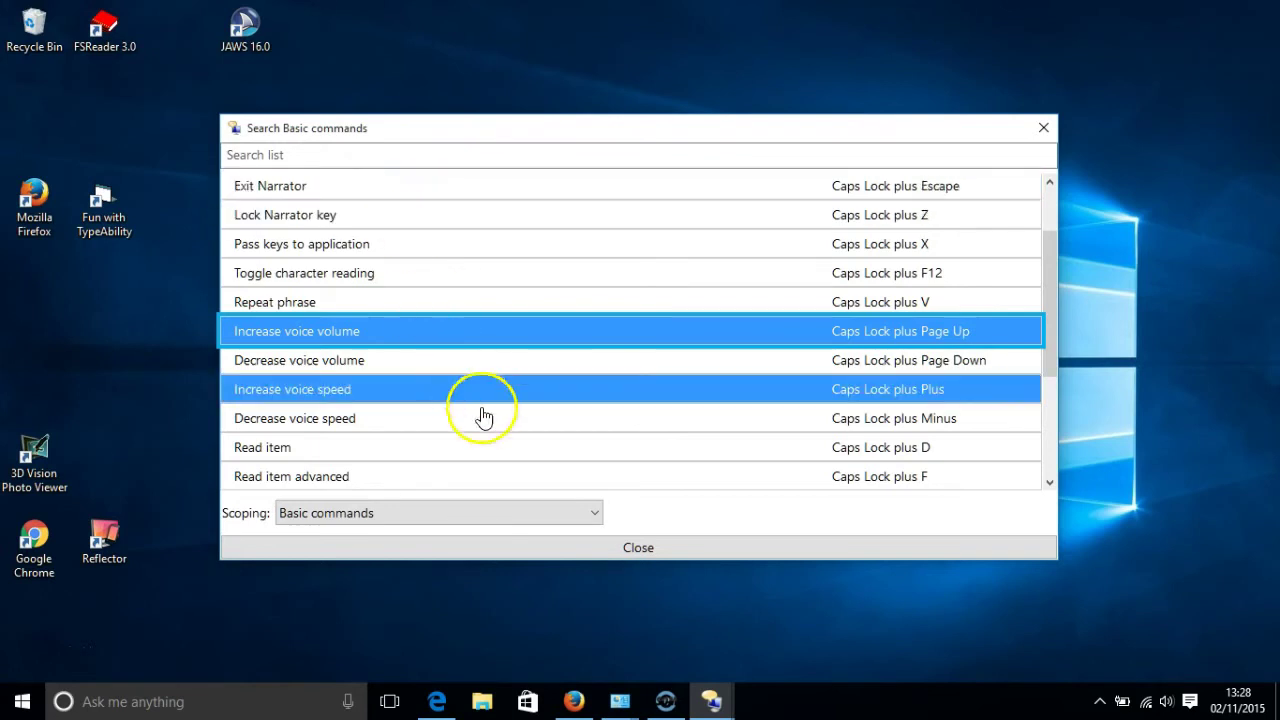
Step: Filter the command list to Navigation commands and silence Narrator's speech
{"action": "left_click", "coordinate": [584, 516]}
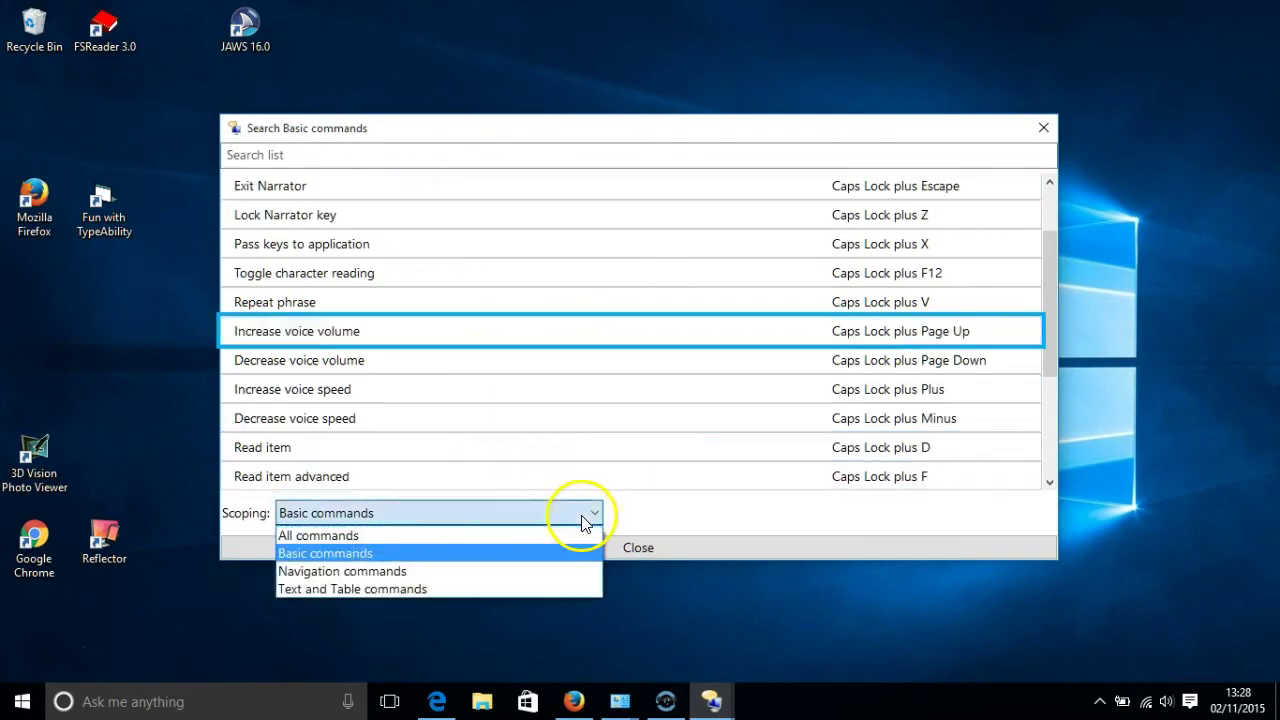
{"action": "left_click", "coordinate": [542, 571]}
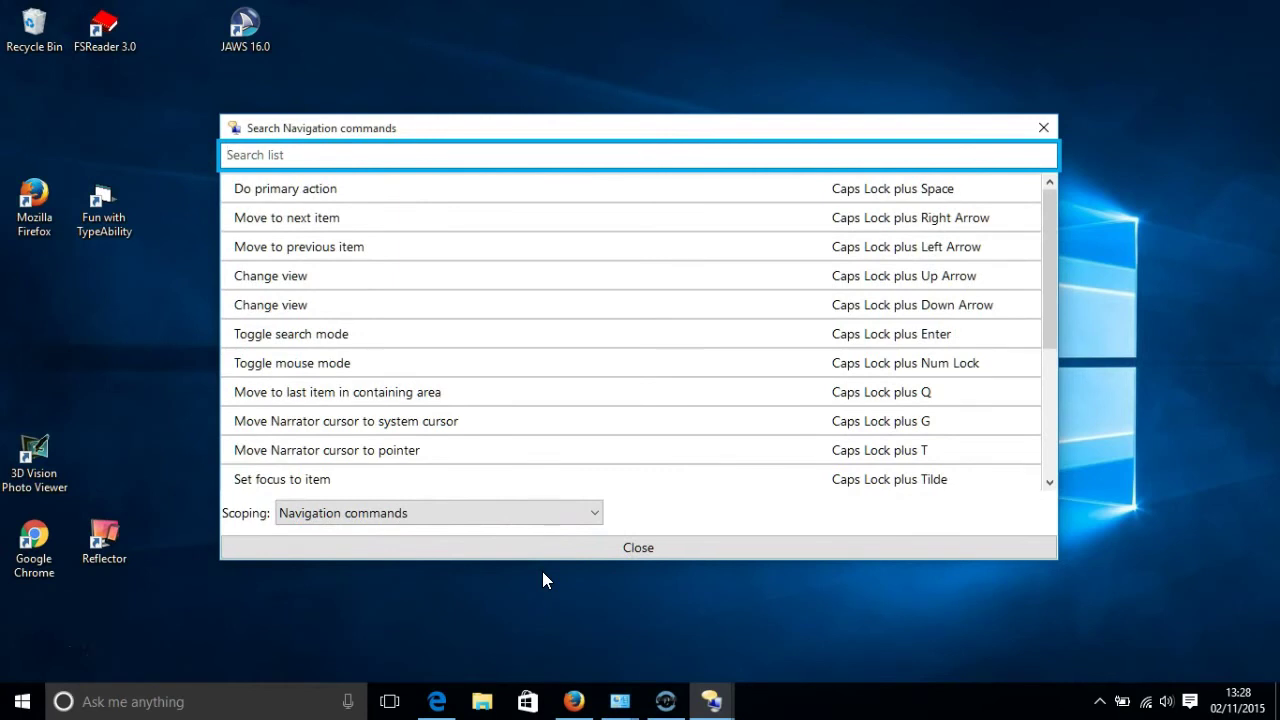
{"action": "key", "text": "ctrl"}
Step: Browse the Navigation commands down to Jump to linked item and select it
{"action": "key", "text": "Tab"}
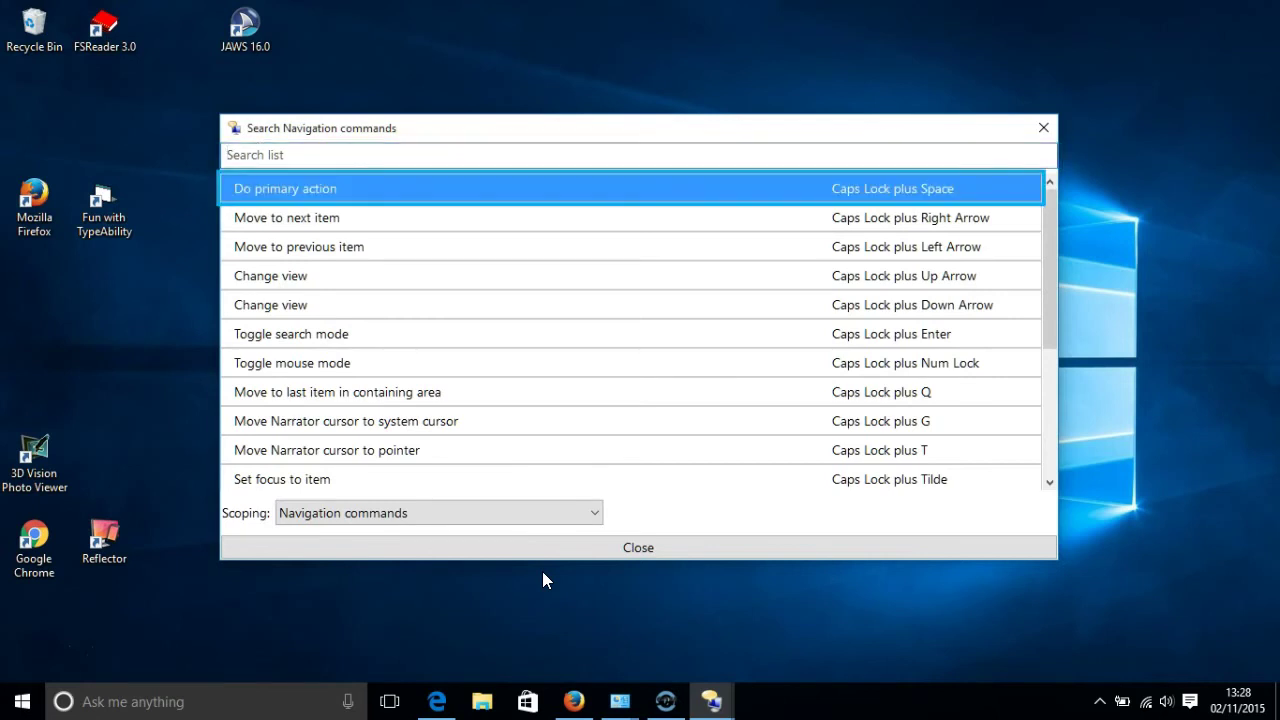
{"action": "key", "text": "Down"}
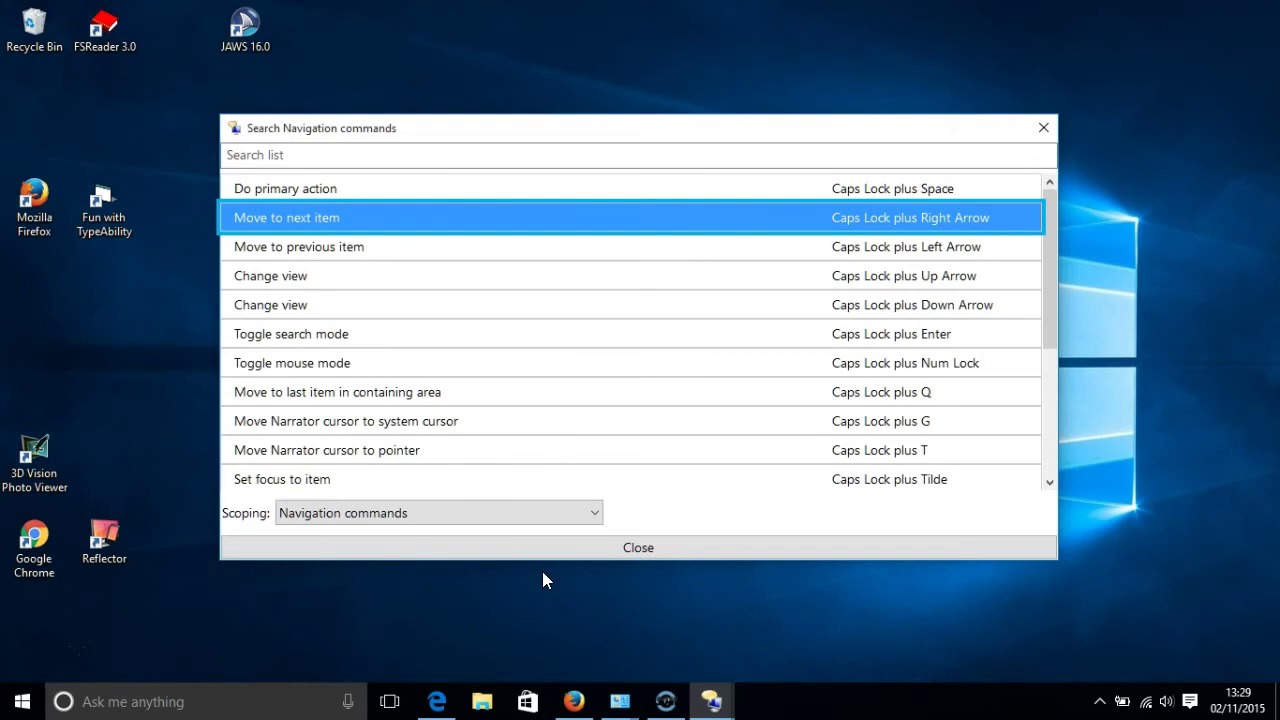
{"action": "scroll", "coordinate": [890, 340], "scroll_direction": "down", "scroll_amount": 2}
{"action": "left_click", "coordinate": [890, 340]}
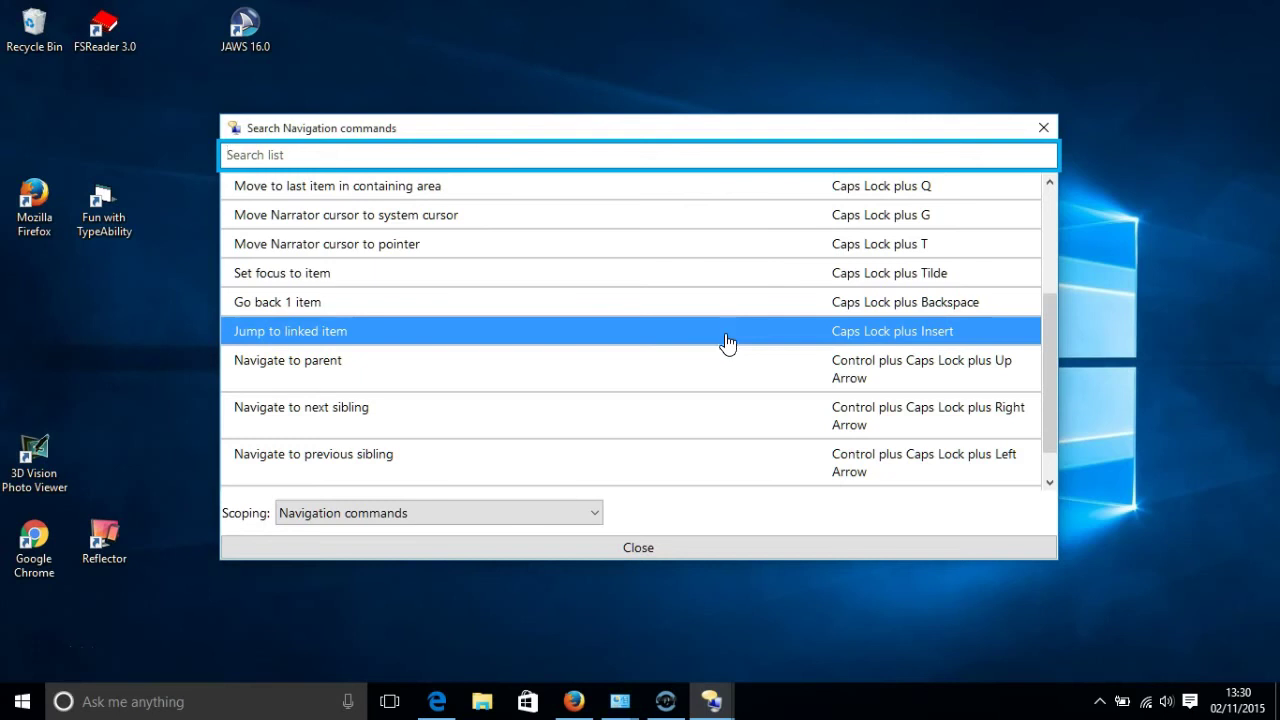
Step: Filter to Text and Table commands, then select Read current page and Read current row
{"action": "left_click", "coordinate": [592, 515]}
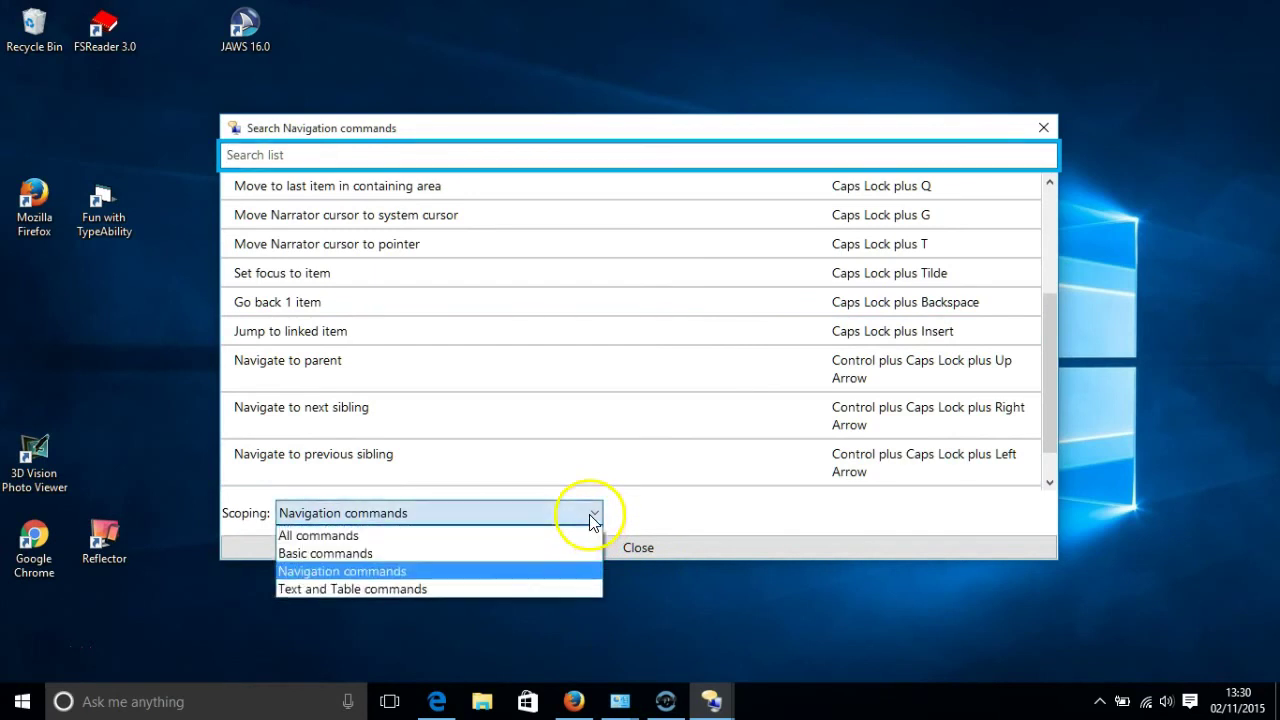
{"action": "left_click", "coordinate": [534, 590]}
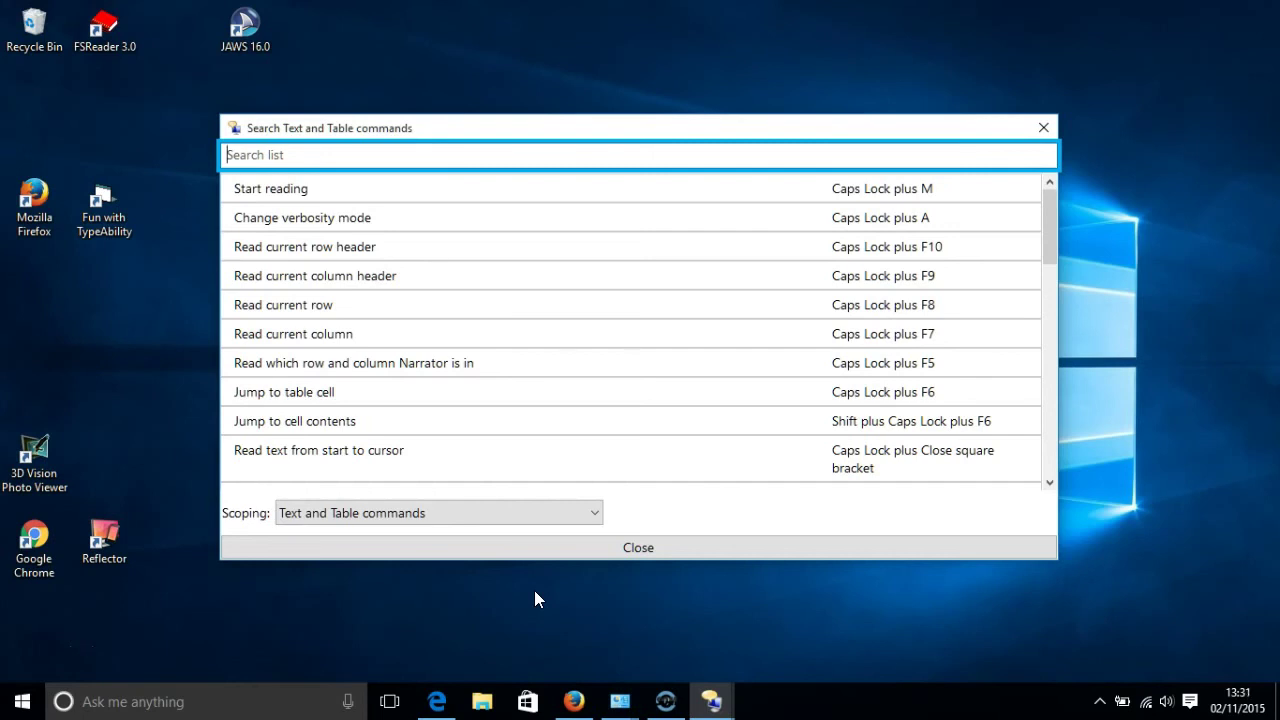
{"action": "left_click_drag", "start_coordinate": [1051, 219], "coordinate": [1049, 275]}
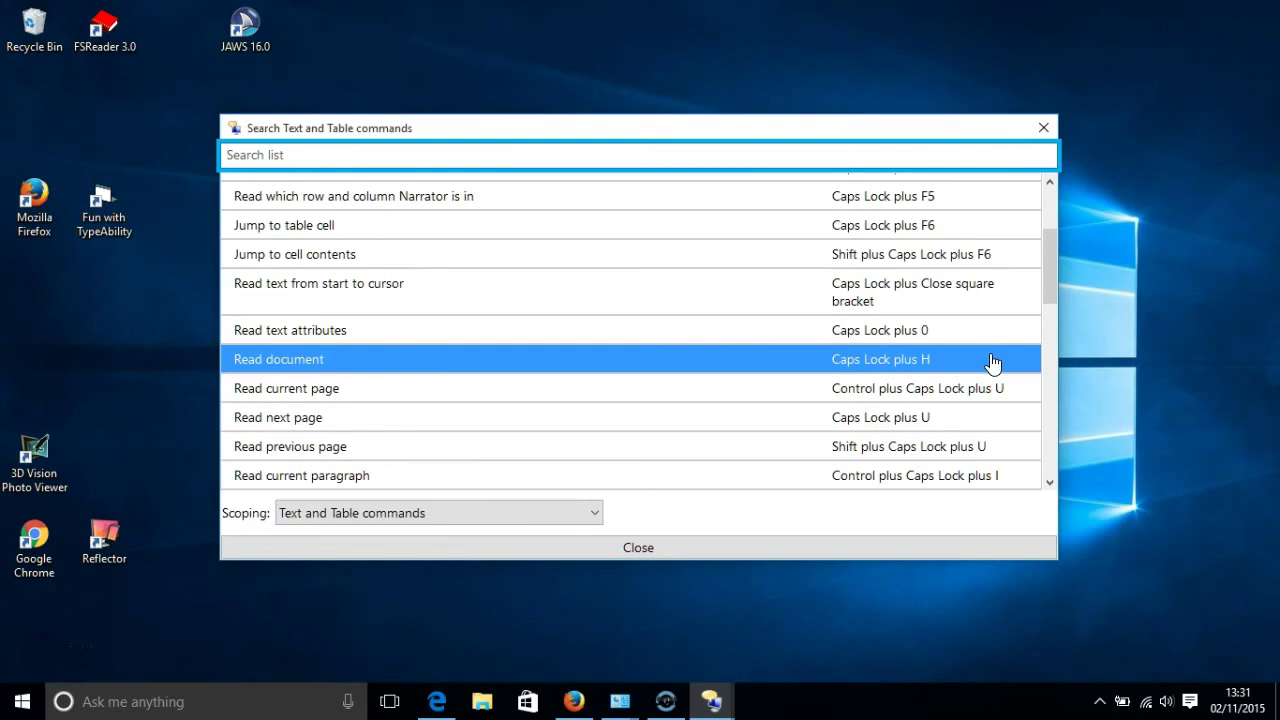
{"action": "left_click", "coordinate": [994, 387]}
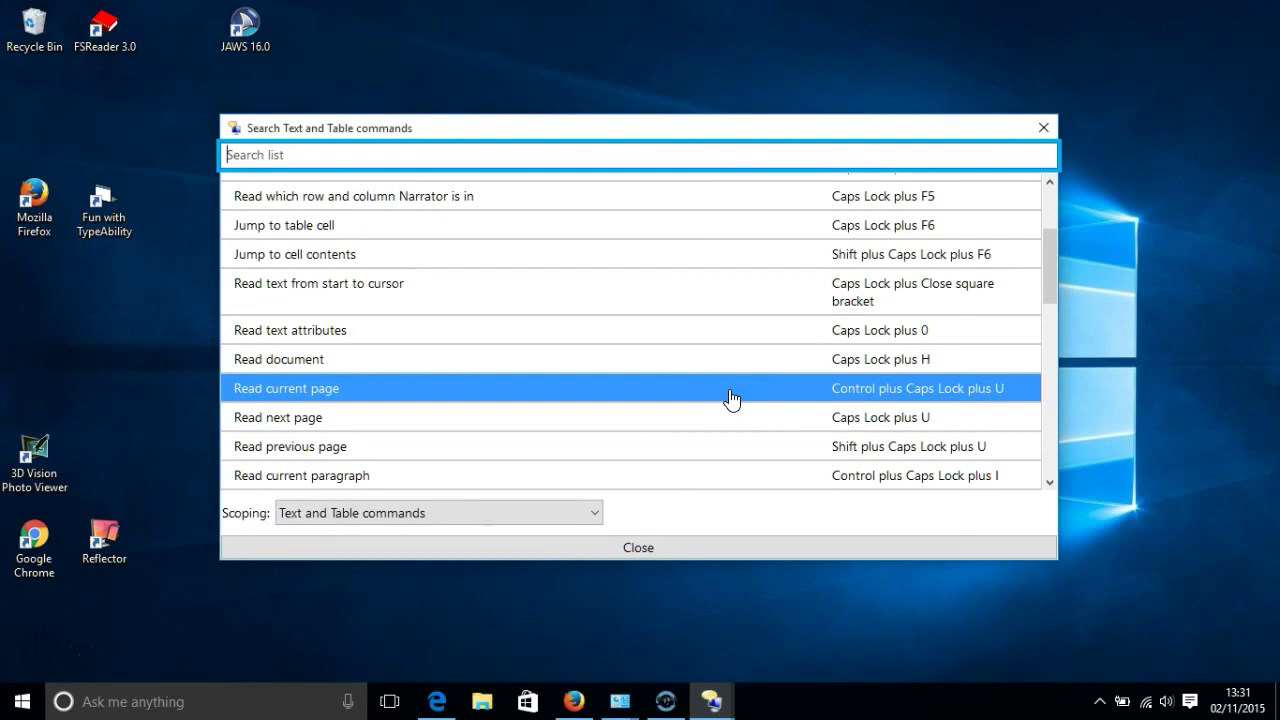
{"action": "scroll", "coordinate": [731, 398], "scroll_direction": "up", "scroll_amount": 2}
{"action": "left_click", "coordinate": [943, 294]}
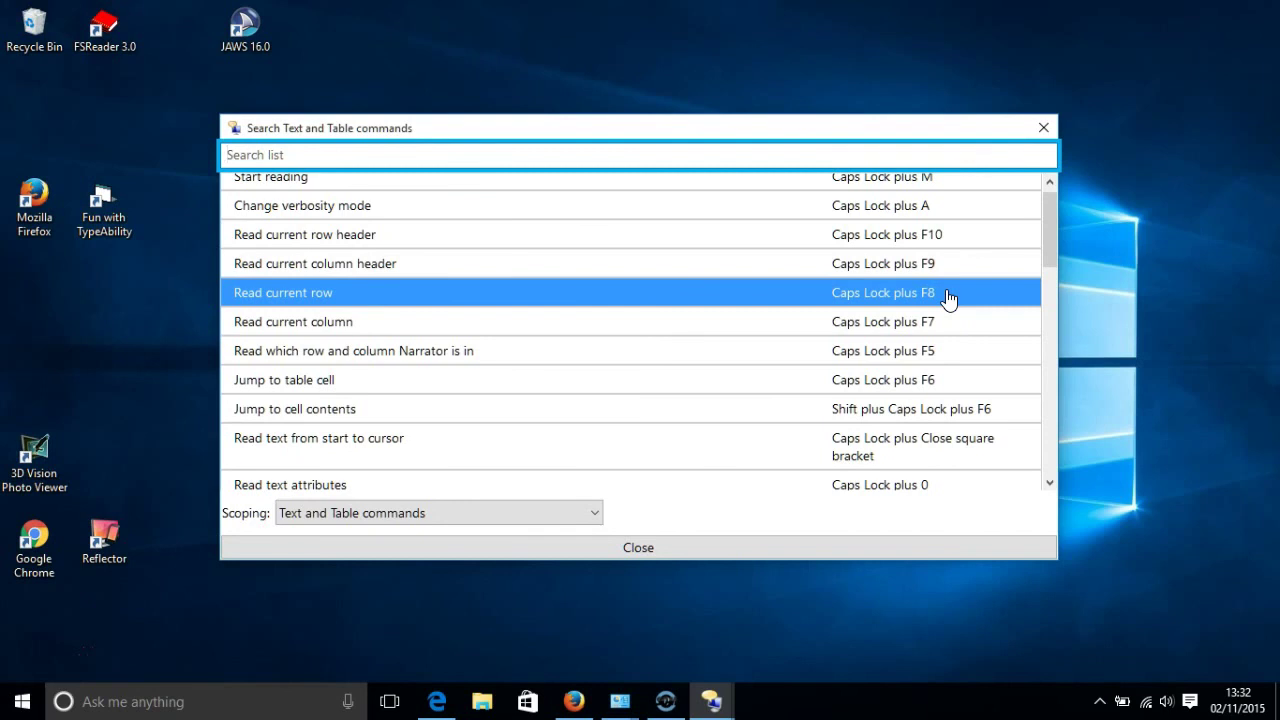
Step: Exit Narrator, closing its command list and returning to the desktop
{"action": "key", "text": "Escape"}
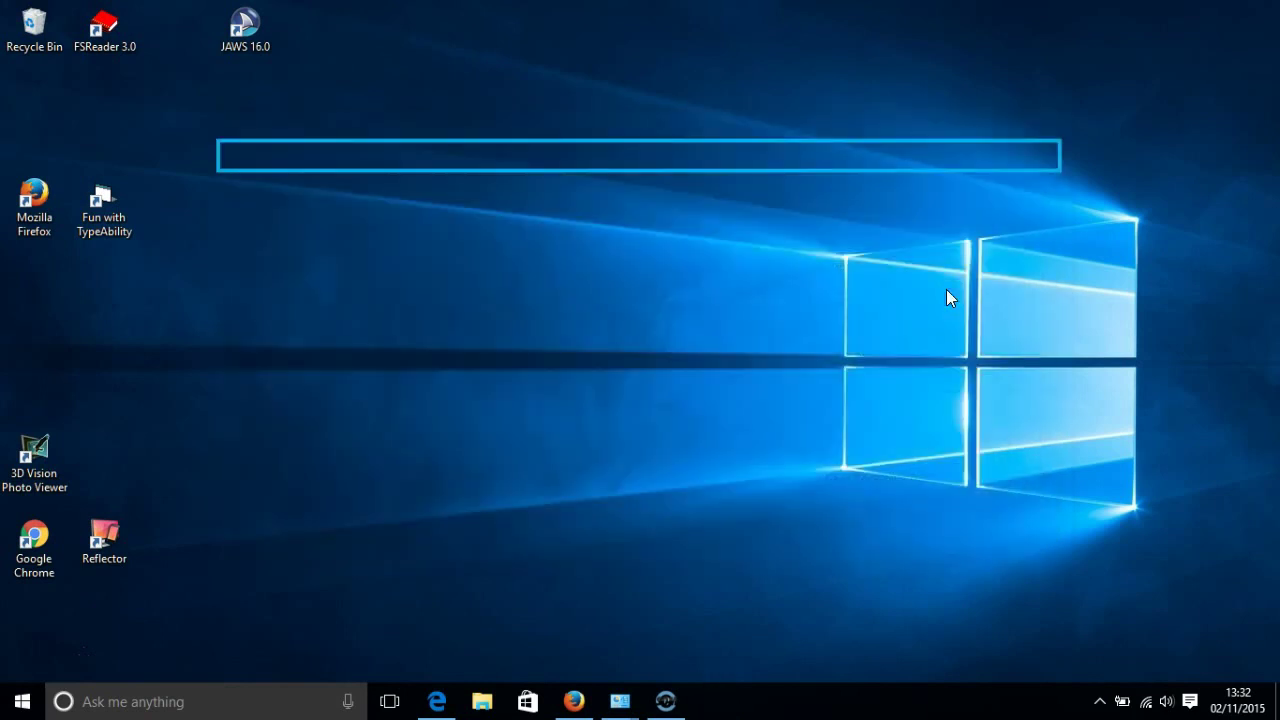